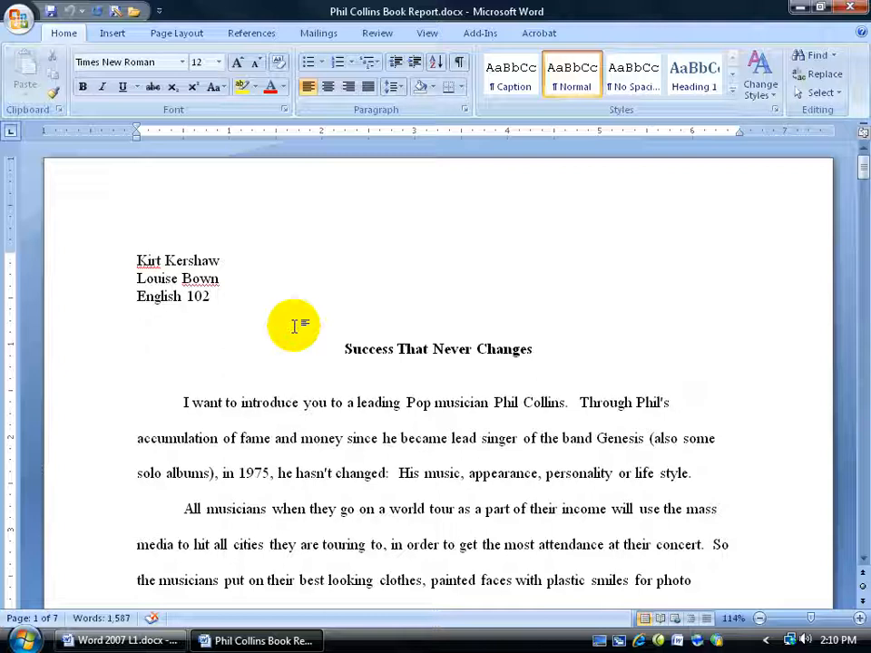
# - Jump to the end of the book report and return to its beginning
pyautogui.hotkey('ctrl', 'Home')
pyautogui.hotkey('ctrl', 'End')
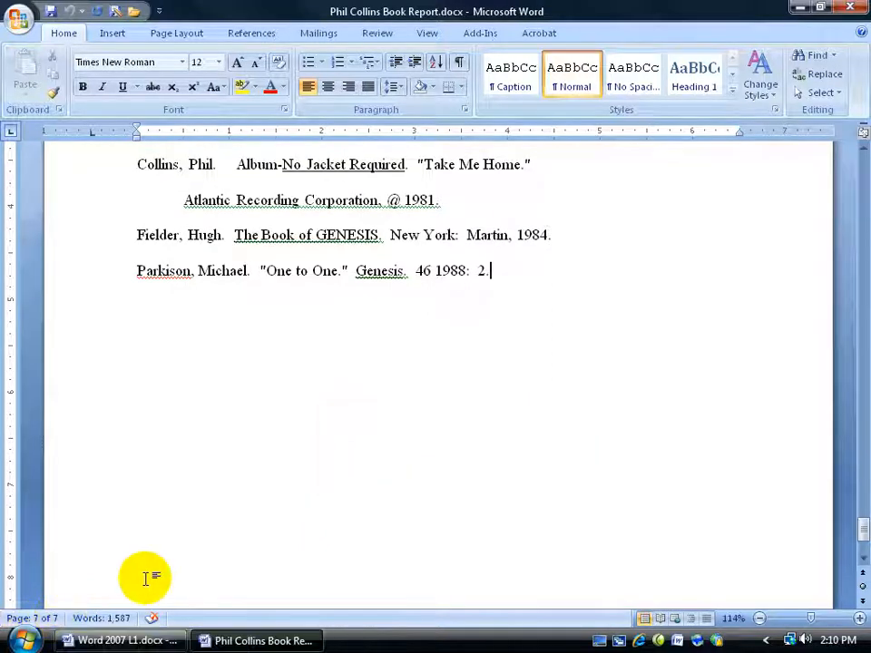
pyautogui.hotkey('ctrl', 'Home')
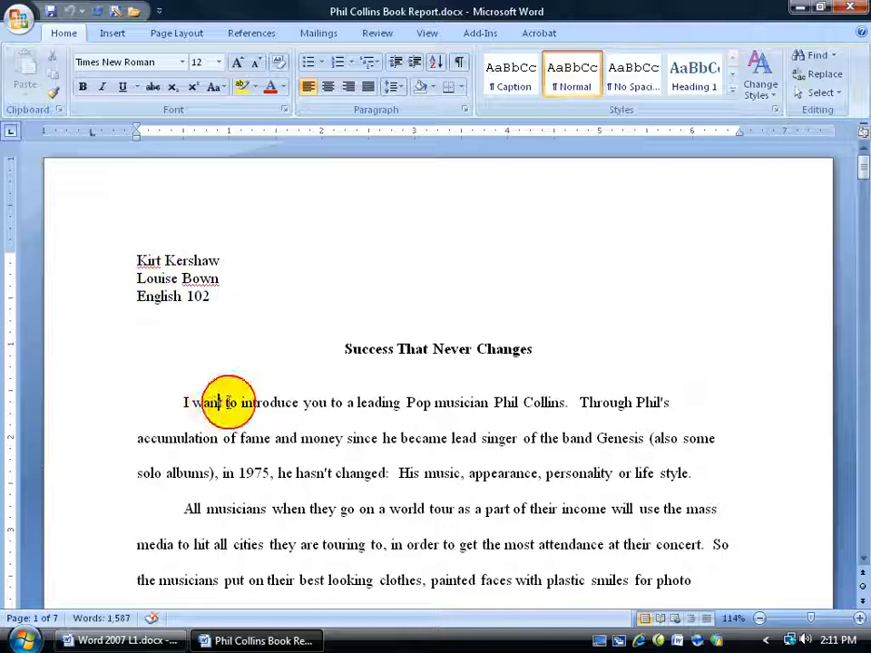
# - Place the cursor before "leading" in the opening sentence and move it forward character by character through the following words
pyautogui.click(357, 401)
pyautogui.press('Right')
pyautogui.press('Right')
pyautogui.press('Right')
pyautogui.press('Right')
pyautogui.press('Right')
pyautogui.press('Right')
pyautogui.press('Right')
pyautogui.press('Right')
pyautogui.press('Right')
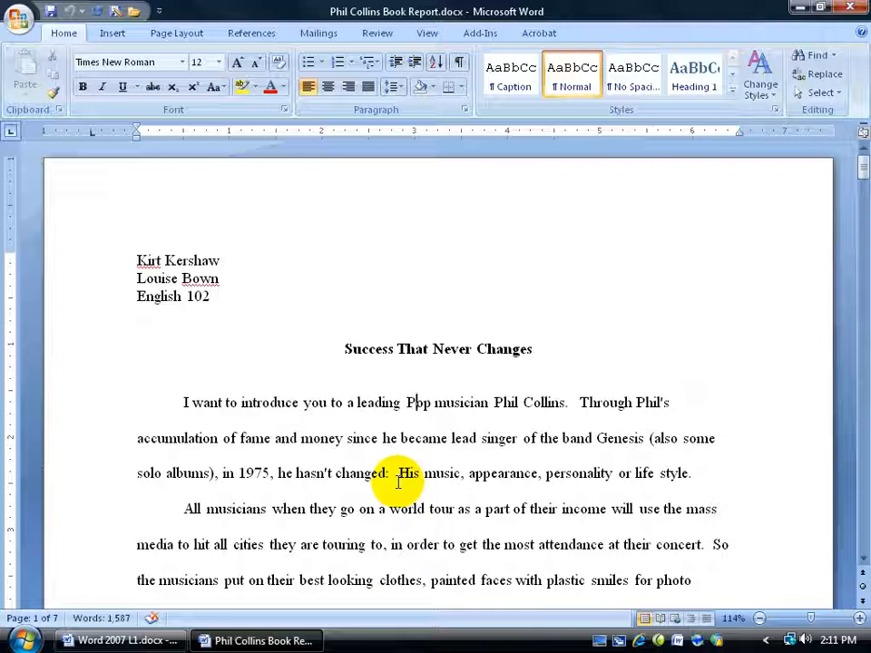
pyautogui.press('Right')
pyautogui.press('Right')
pyautogui.press('Right')
pyautogui.press('Right')
pyautogui.press('Right')
pyautogui.press('Right')
pyautogui.press('Right')
pyautogui.press('Right')
# - Move the cursor back word by word in the first sentence and jump down and up by paragraph, ending at the first paragraph's start
pyautogui.hotkey('ctrl', 'Left')
pyautogui.hotkey('ctrl', 'Left')
pyautogui.hotkey('ctrl', 'Left')
pyautogui.hotkey('ctrl', 'Down')
pyautogui.scroll(-1, 397, 483)
pyautogui.hotkey('ctrl', 'Down')
pyautogui.hotkey('ctrl', 'Up')
pyautogui.hotkey('ctrl', 'Up')
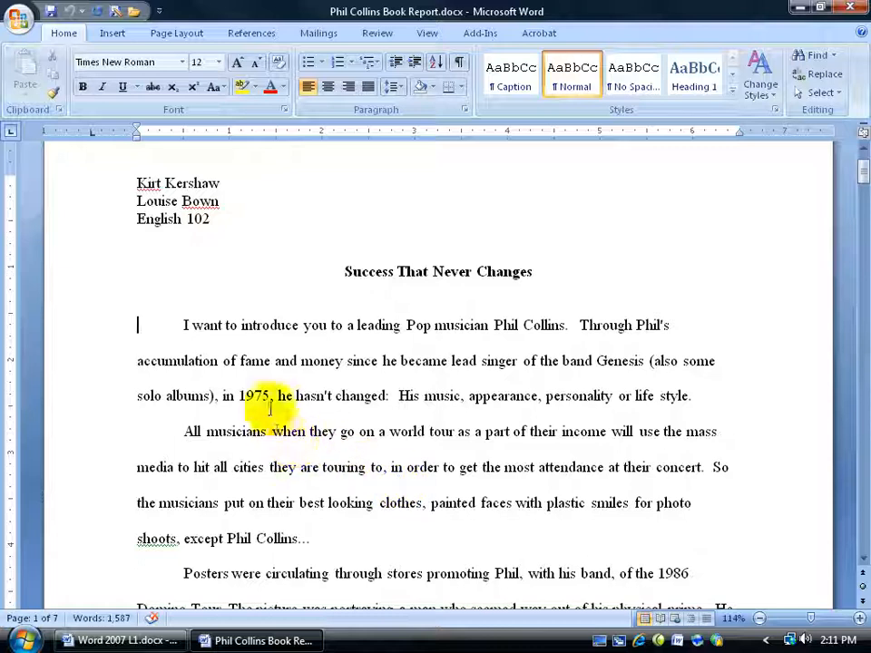
# - Select the word "introduce", the whole first body paragraph, and the author's name line, one after another
pyautogui.doubleClick(264, 334)
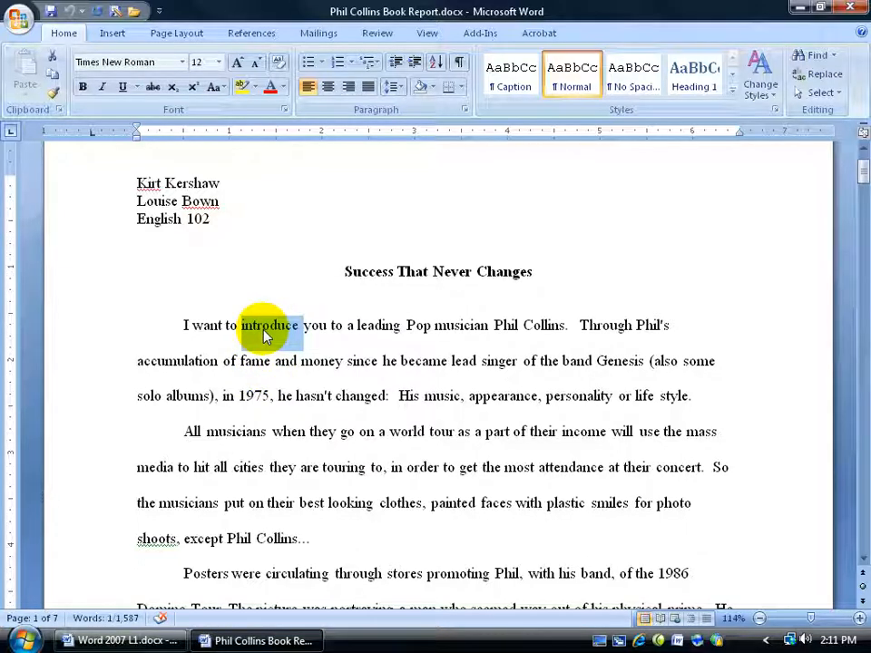
pyautogui.tripleClick(264, 333)
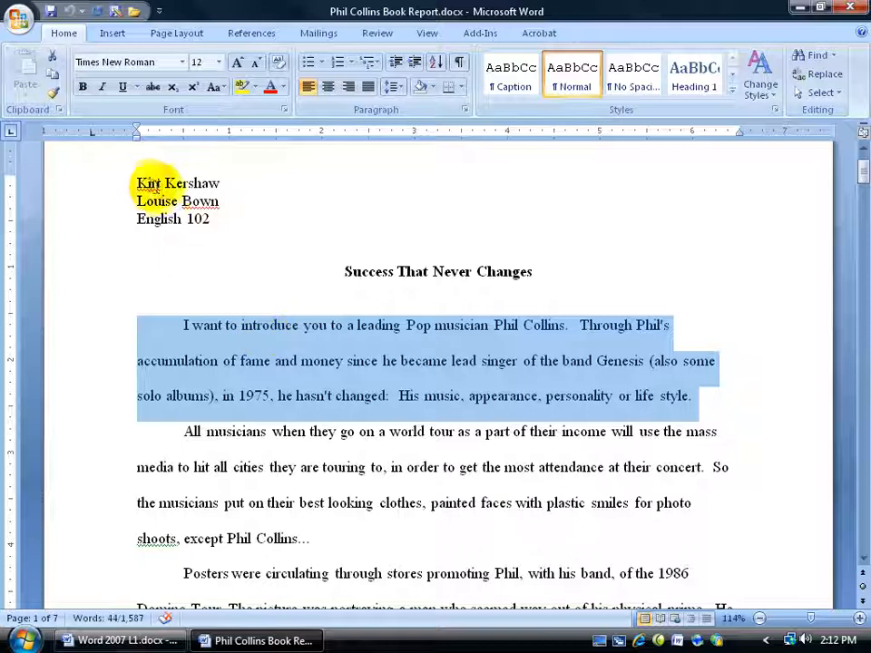
pyautogui.tripleClick(141, 187)
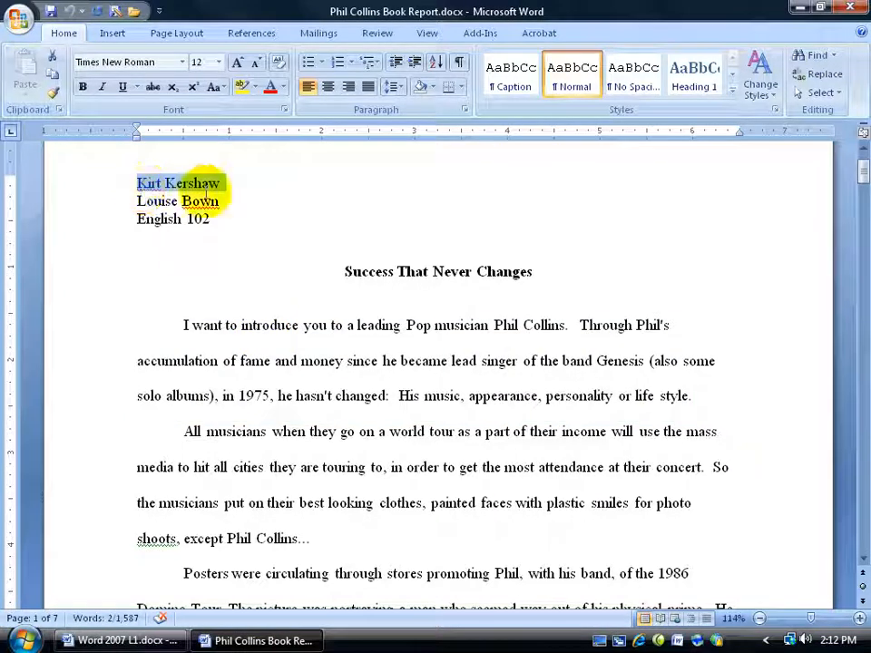
# - Show the paragraph marks to examine the line ending after the author's name, and hide them again
pyautogui.click(459, 61)
pyautogui.click(222, 182)
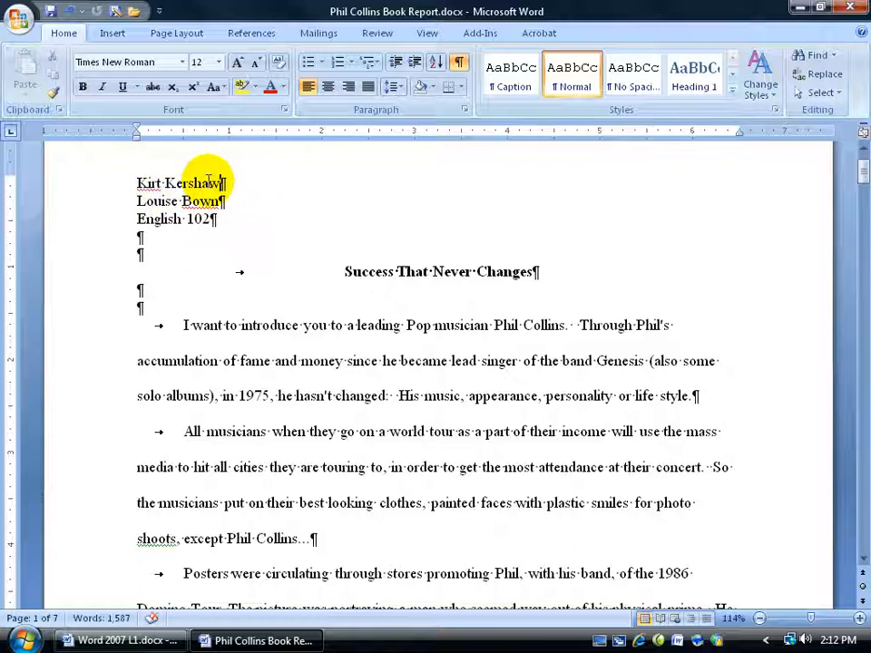
pyautogui.click(459, 62)
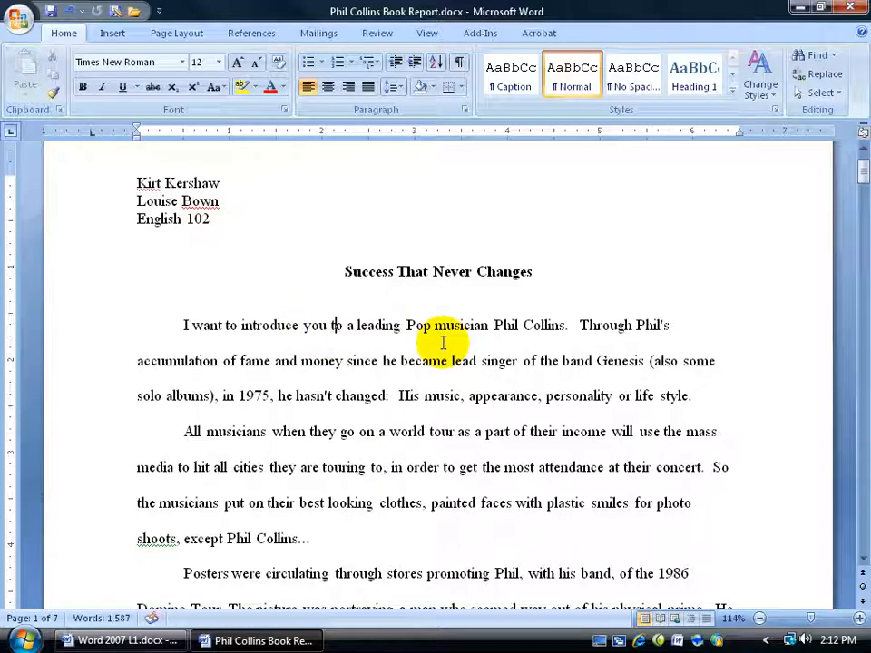
# - Select "leading Pop musician Phil" word by word, extend the selection to the end of the paragraph, and clear it
pyautogui.press('Right')
pyautogui.press('Right')
pyautogui.press('Right')
pyautogui.press('Right')
pyautogui.hotkey('ctrl', 'shift', 'Right')
pyautogui.hotkey('ctrl', 'shift', 'Right')
pyautogui.hotkey('ctrl', 'shift', 'Right')
pyautogui.hotkey('ctrl', 'shift', 'Right')
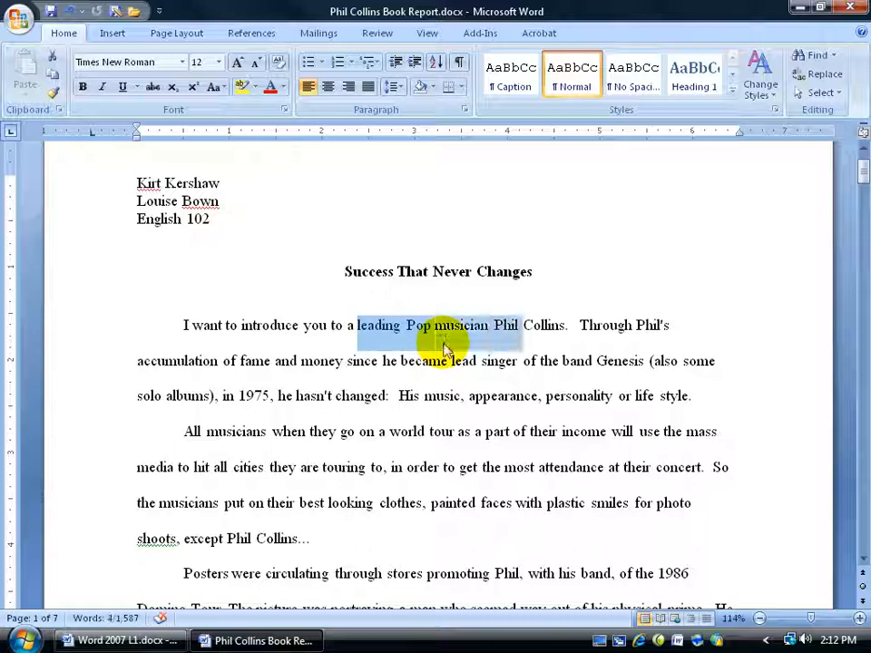
pyautogui.hotkey('ctrl', 'shift', 'Down')
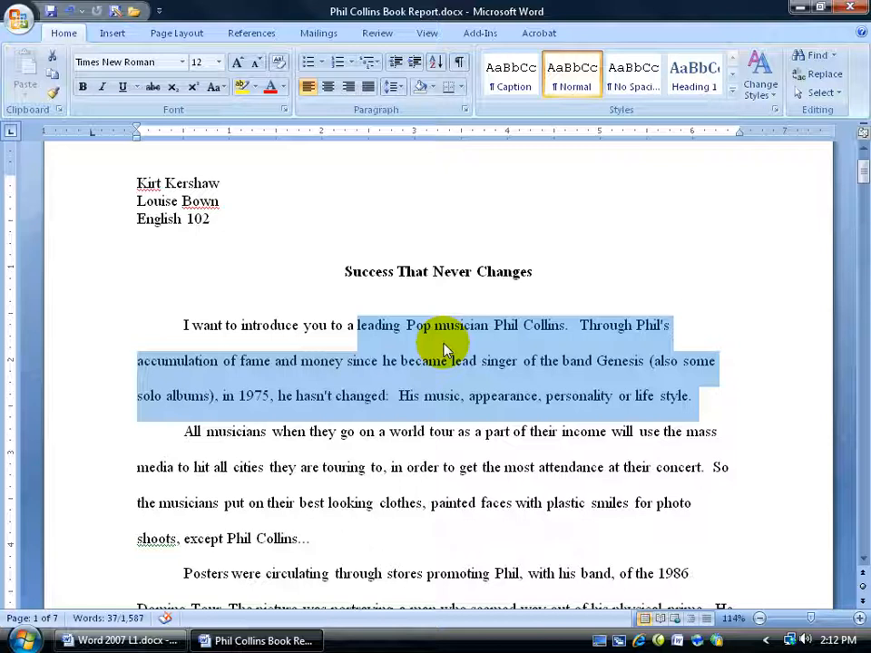
pyautogui.click(444, 345)
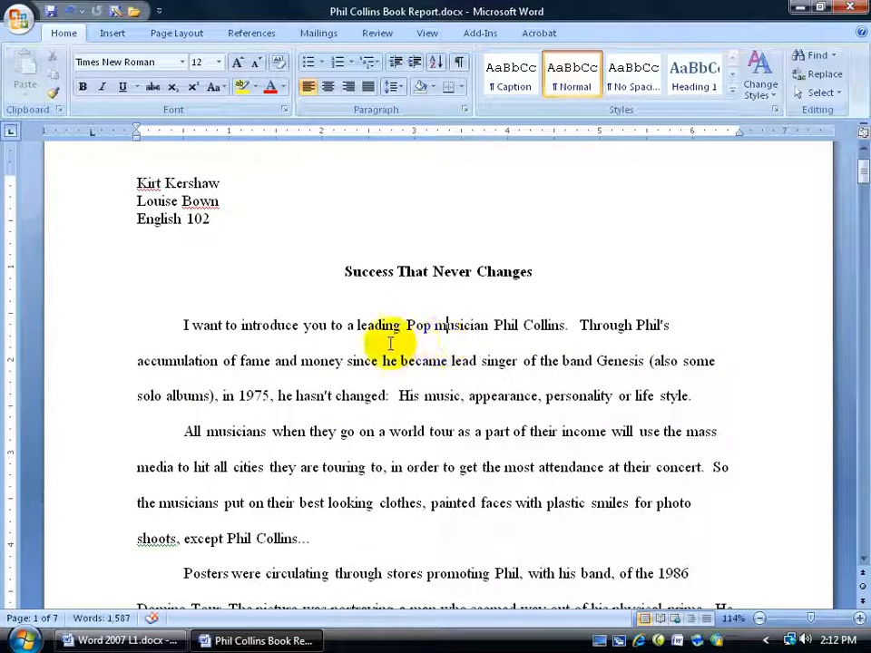
# - Select the single words "leading" and "musician" in the first sentence in turn, reselect "leading", and clear the selection
pyautogui.doubleClick(368, 326)
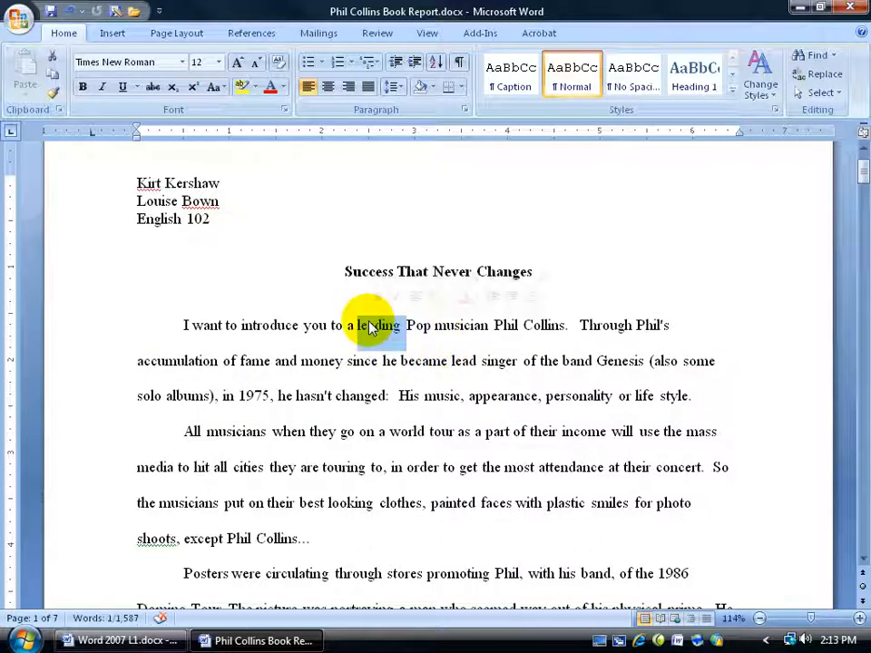
pyautogui.doubleClick(445, 326)
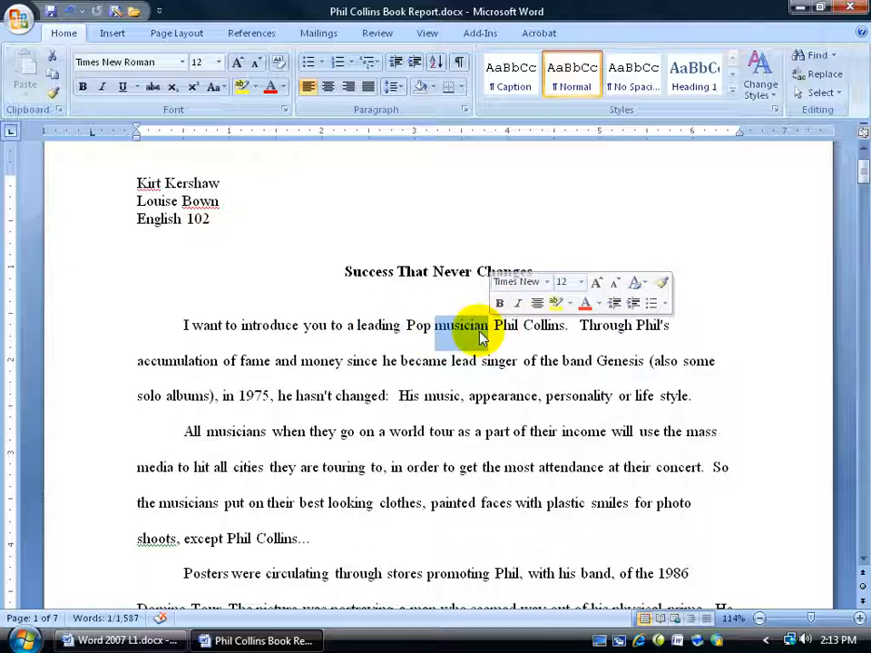
pyautogui.moveTo(476, 326); pyautogui.dragTo(423, 327)
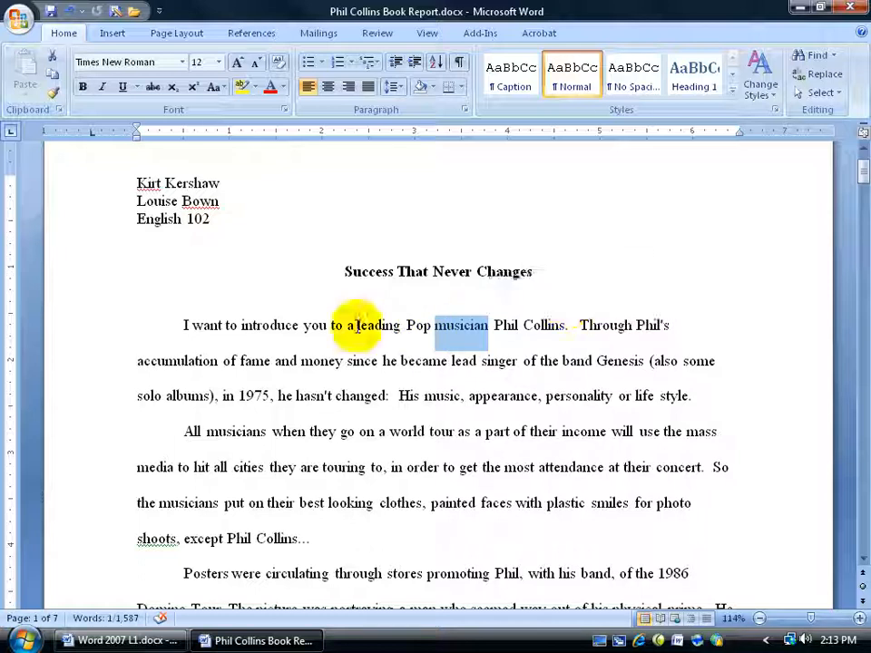
pyautogui.moveTo(357, 327); pyautogui.dragTo(402, 333)
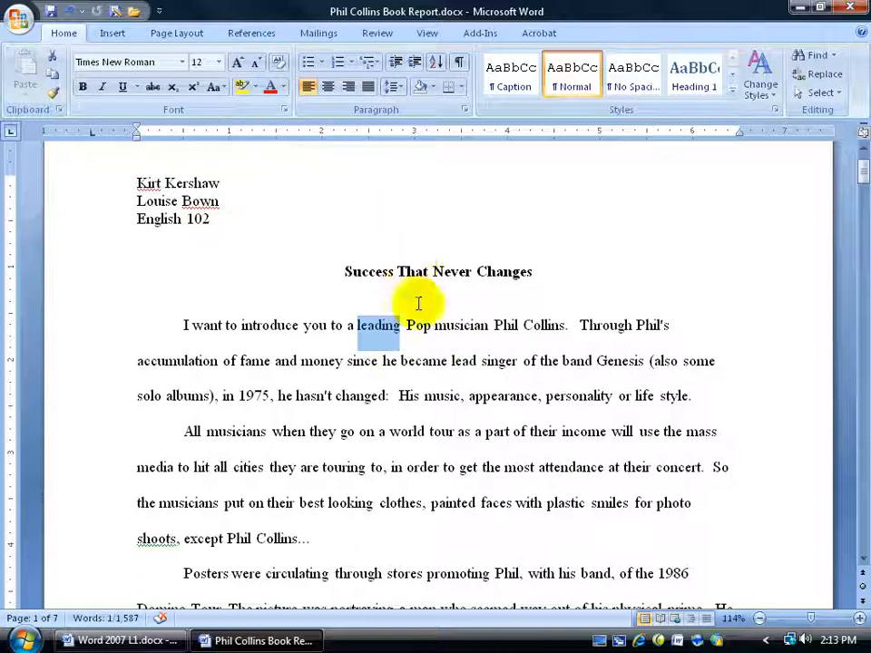
pyautogui.click(367, 326)
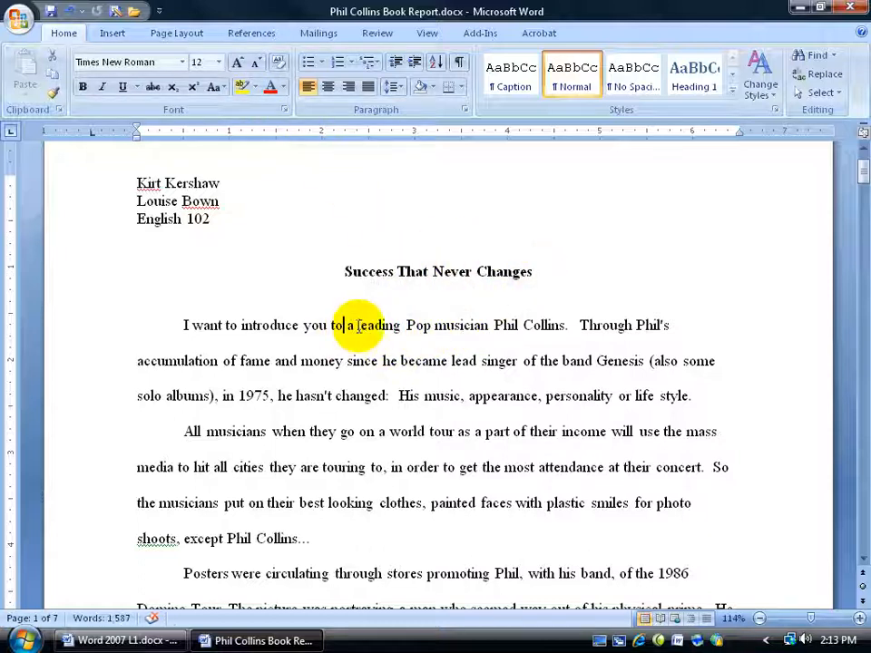
# - Format the letters "eading" of "leading" in the first sentence as bold, red, 20-point text
pyautogui.moveTo(363, 326); pyautogui.dragTo(402, 325)
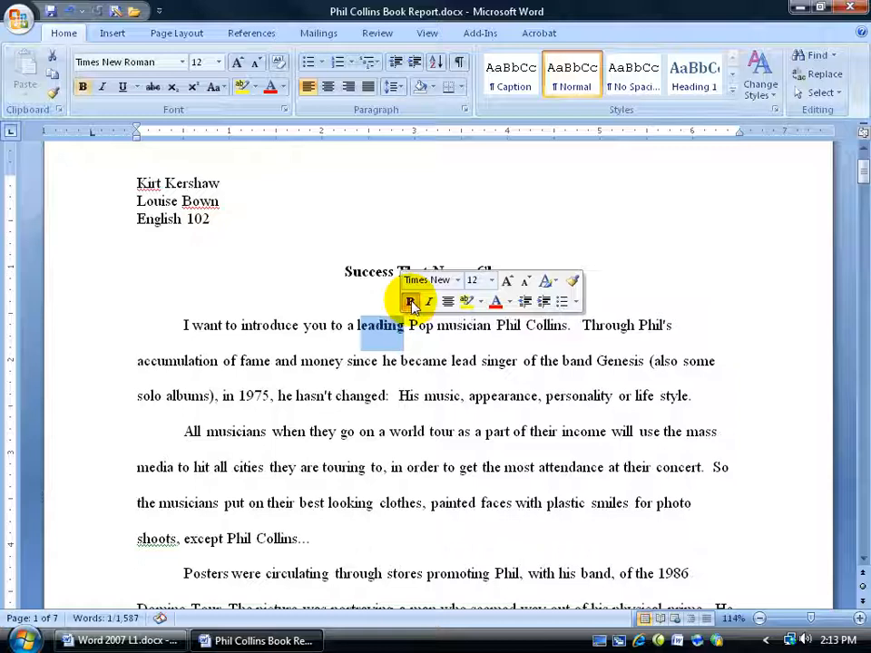
pyautogui.click(410, 301)
pyautogui.click(496, 302)
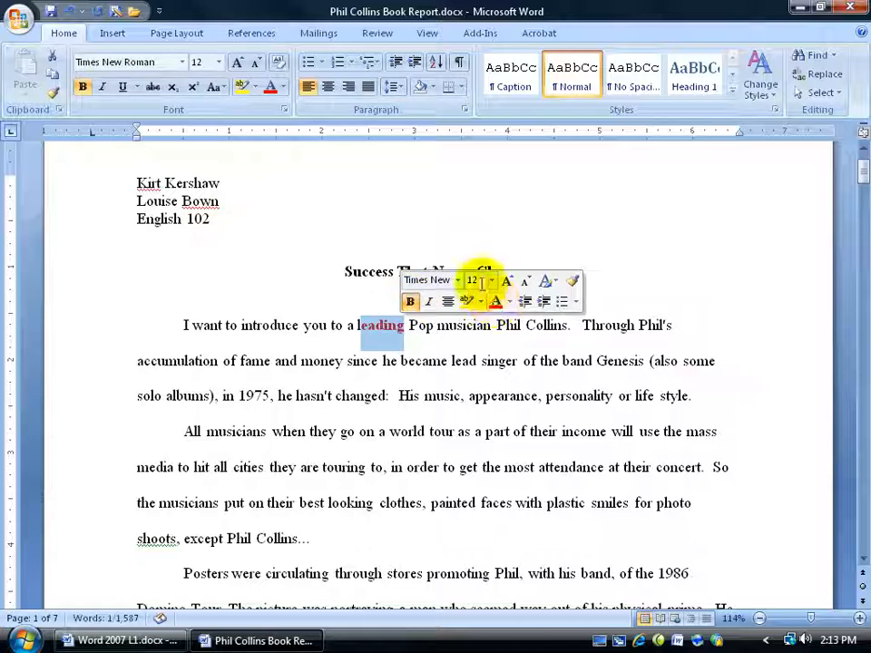
pyautogui.write('20')
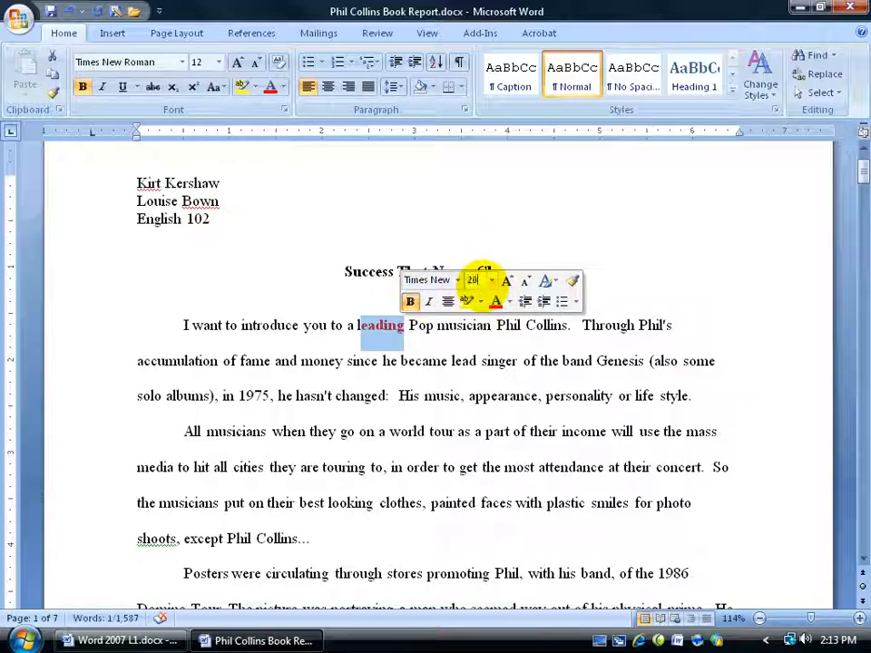
pyautogui.hotkey('shift', 'Tab')
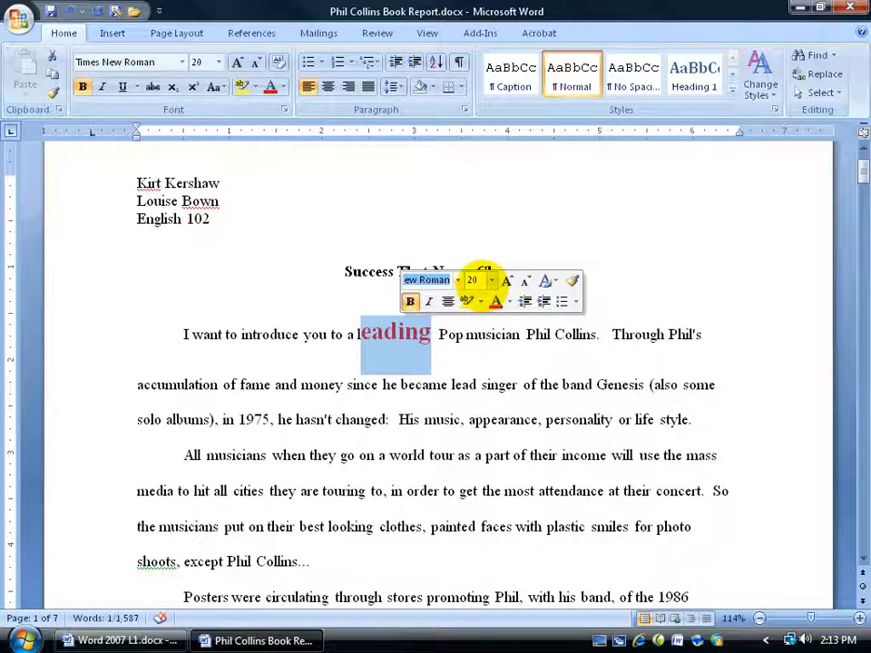
pyautogui.click(359, 344)
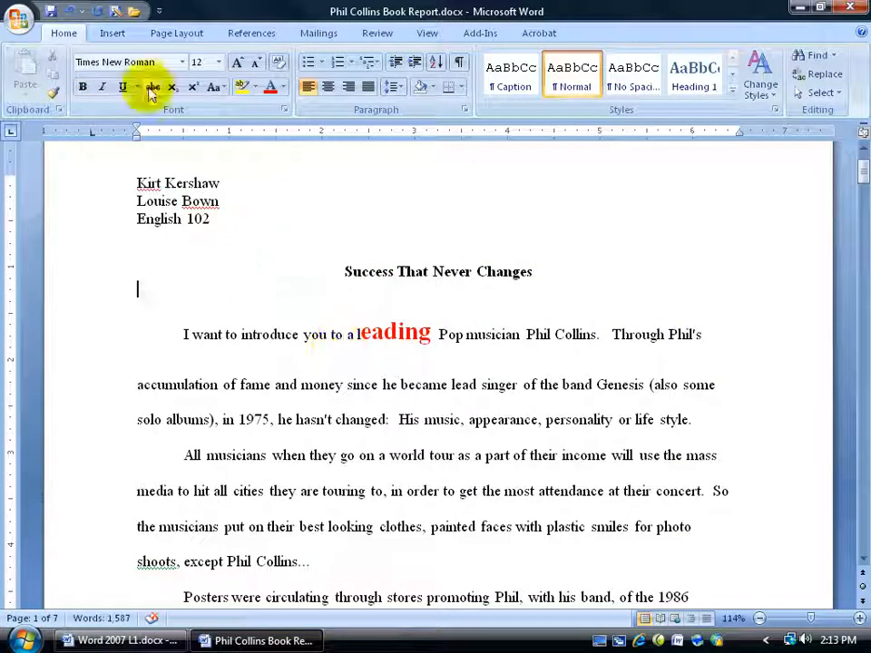
# - Undo the bold, colour and size formatting applied to the letters of "leading" and deselect the word
pyautogui.click(70, 16)
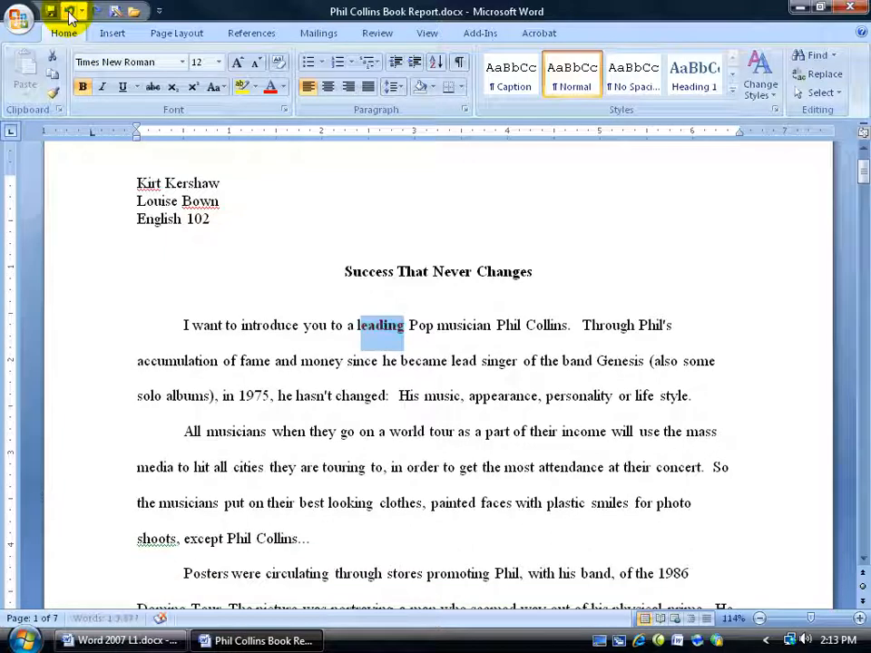
pyautogui.click(283, 326)
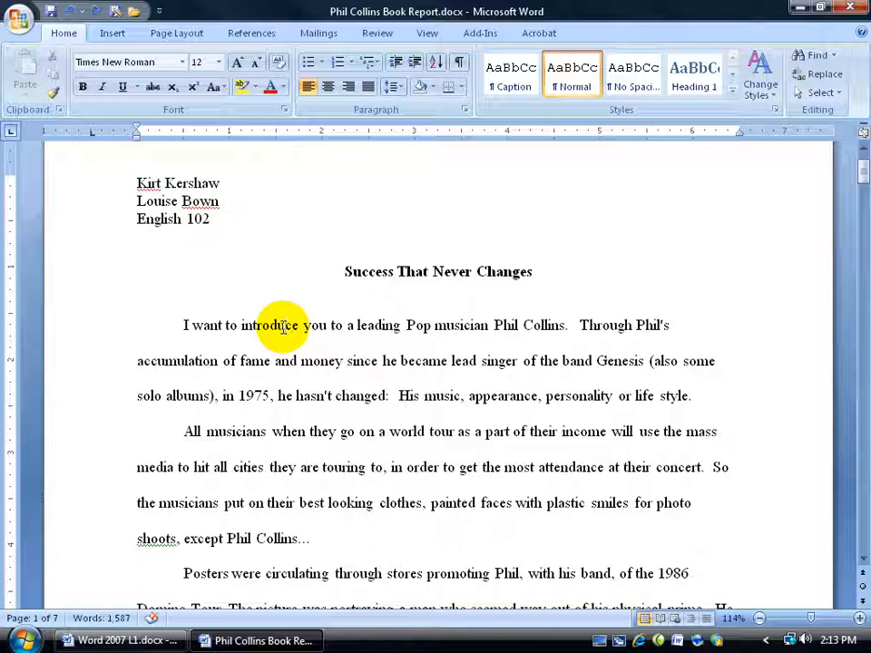
# - Select "to introduce" in the first sentence, look over the formatting options offered beside it, and clear the selection
pyautogui.moveTo(232, 325); pyautogui.dragTo(277, 327)
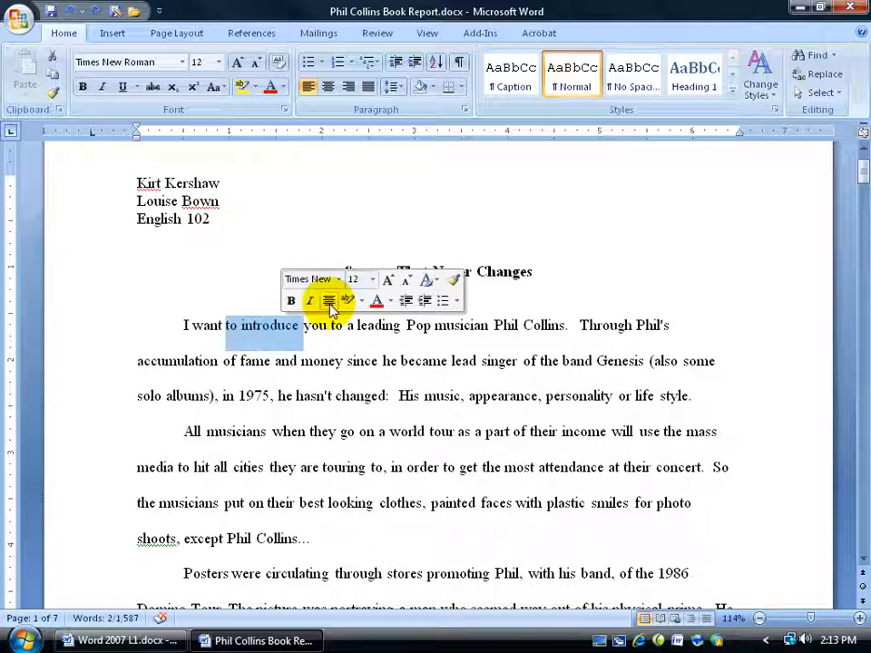
pyautogui.click(306, 327)
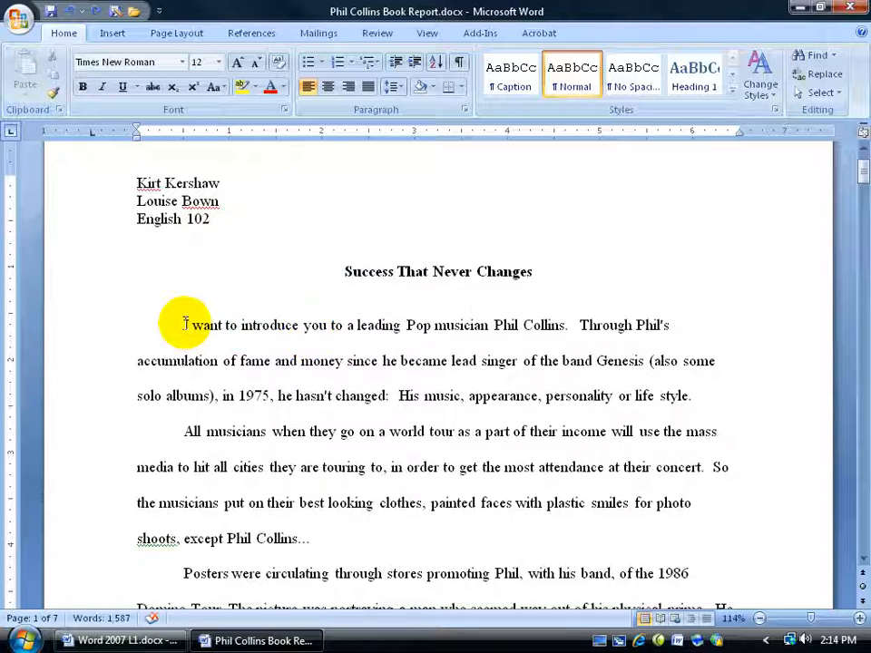
pyautogui.click(478, 358)
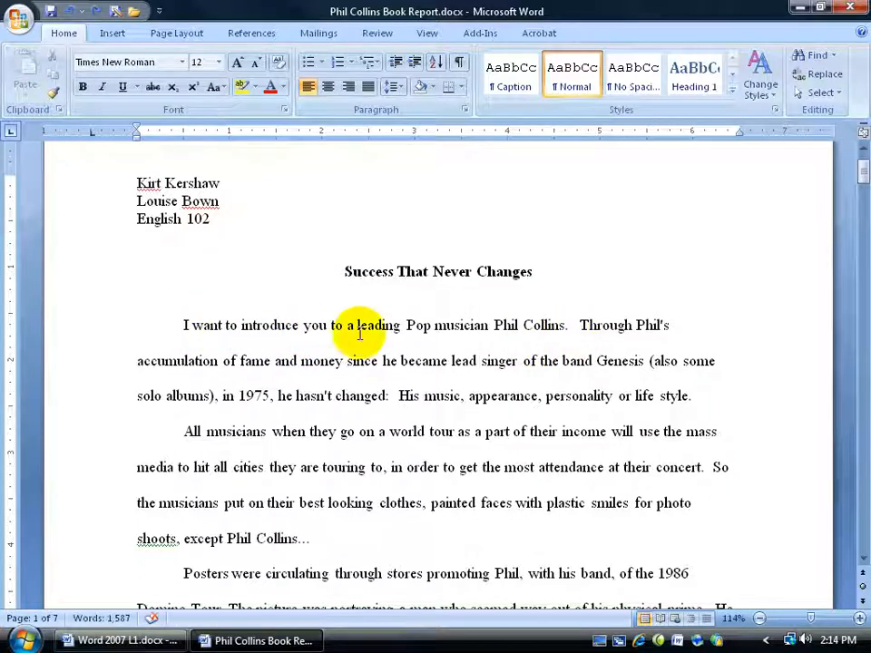
# - Select the complete first sentence of the opening paragraph, and select its whole second sentence starting with "Through" instead
pyautogui.click(261, 326)
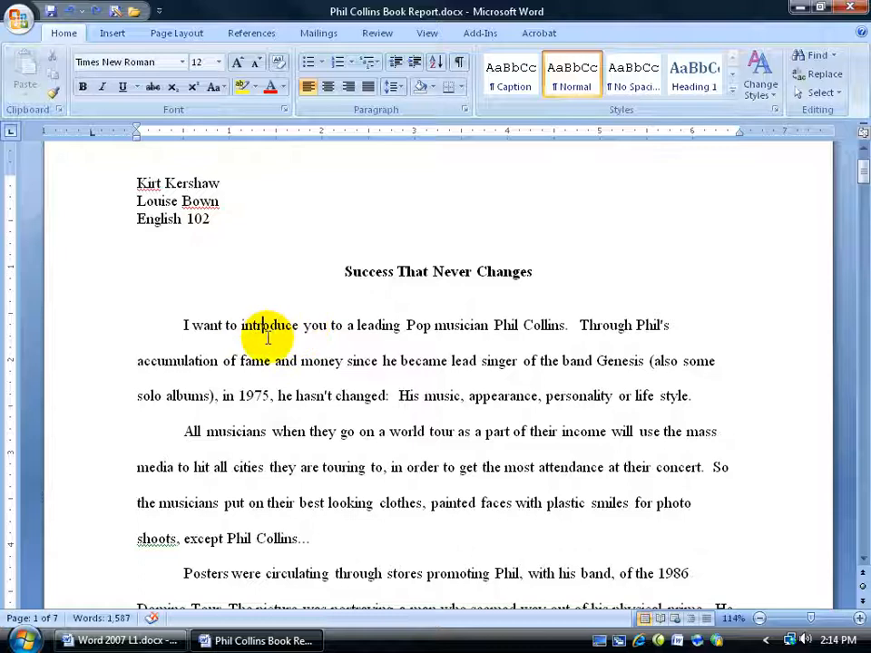
pyautogui.keyDown('ctrl'); pyautogui.click(324, 329); pyautogui.keyUp('ctrl')
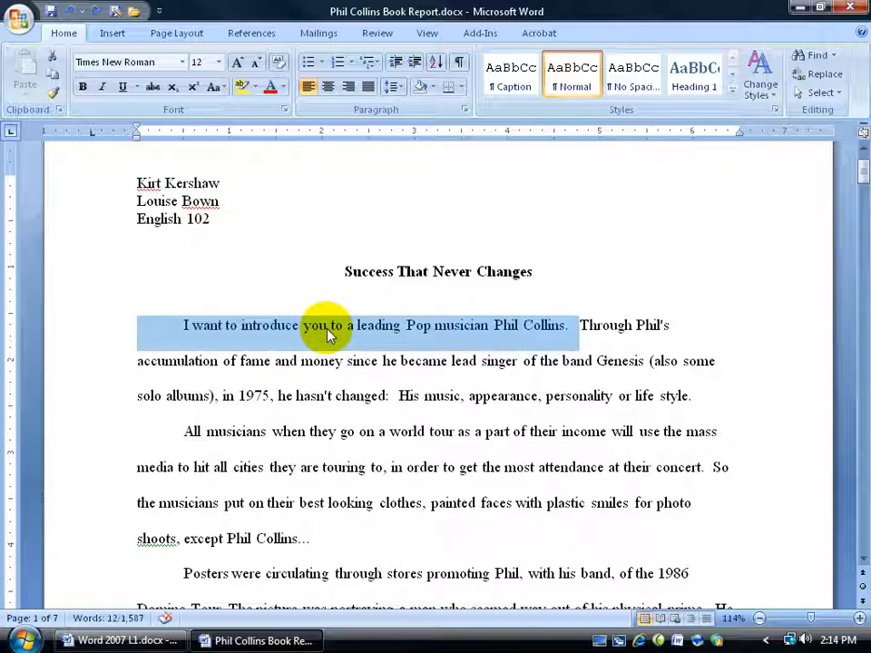
pyautogui.click(607, 325)
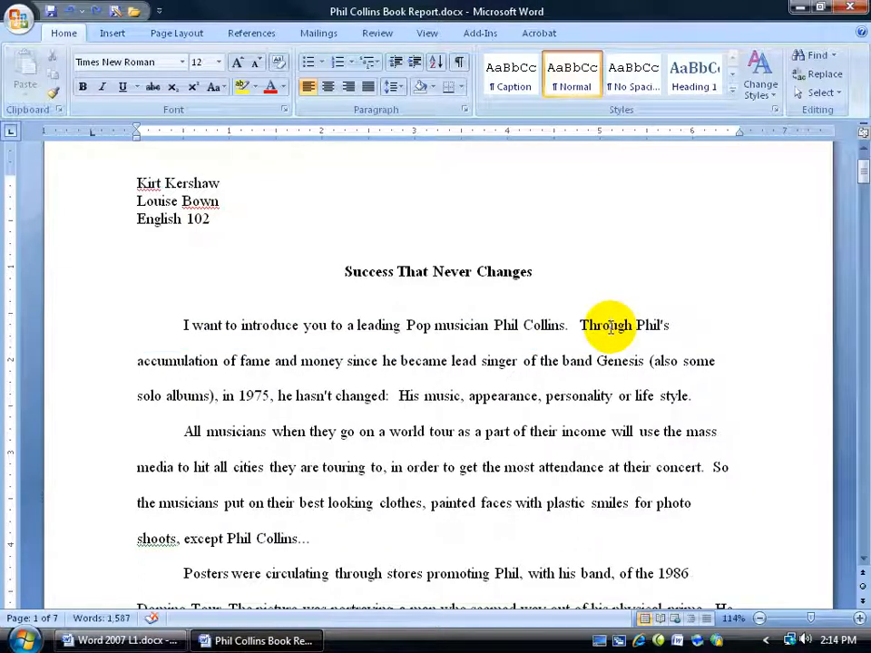
pyautogui.keyDown('ctrl'); pyautogui.click(608, 327); pyautogui.keyUp('ctrl')
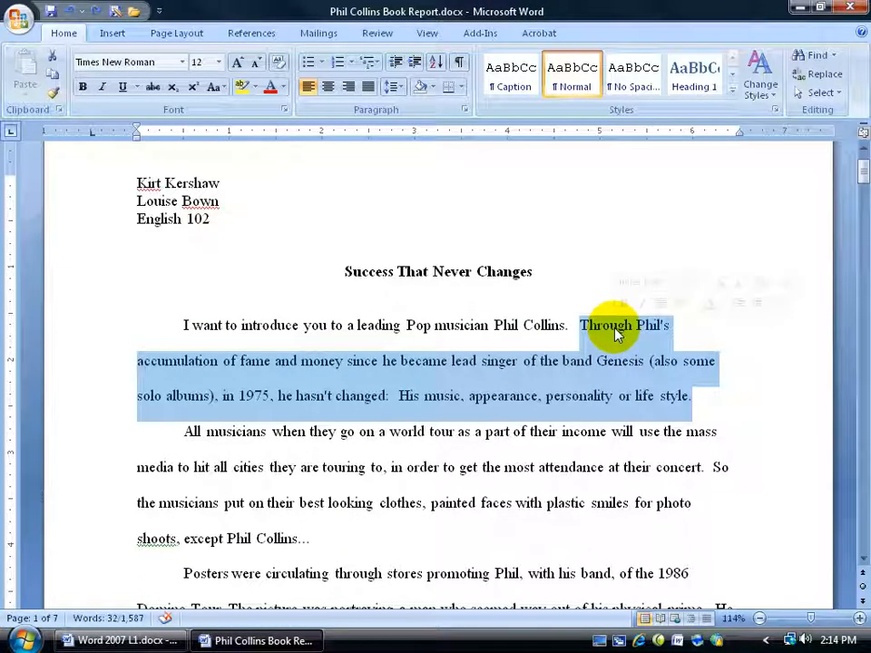
# - Select the entire document, check the selection across the first page, and bring up the context menu for the selected text
pyautogui.click(523, 396)
pyautogui.hotkey('ctrl', 'a')
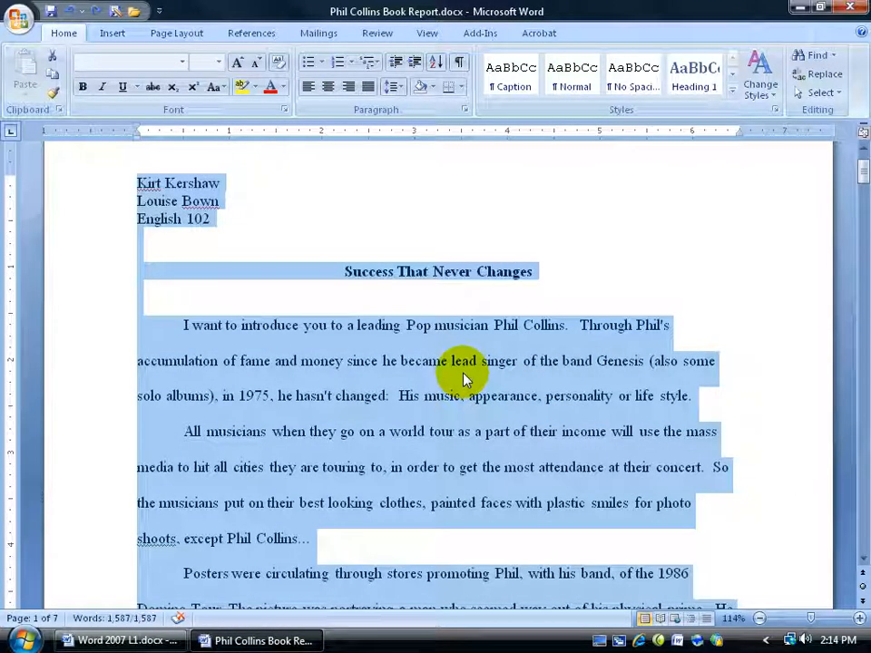
pyautogui.scroll(-3, 463, 376)
pyautogui.scroll(-2, 462, 377)
pyautogui.scroll(4, 463, 376)
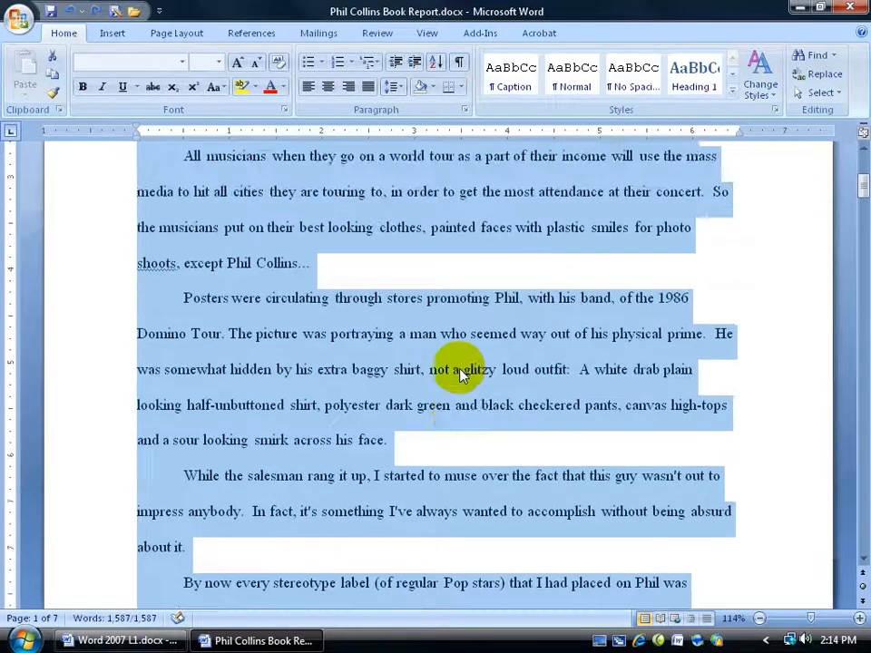
pyautogui.scroll(2, 462, 377)
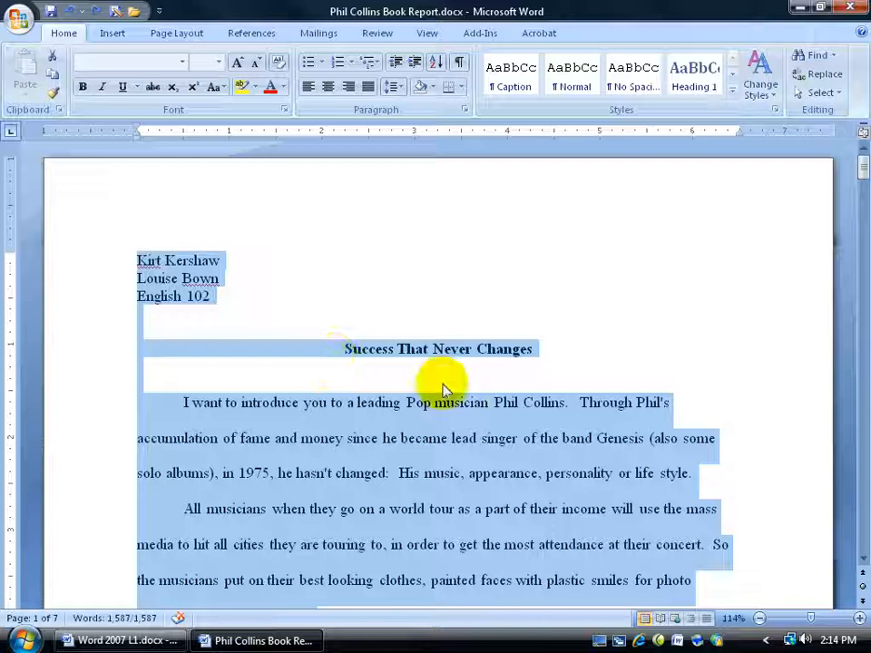
pyautogui.rightClick(419, 414)
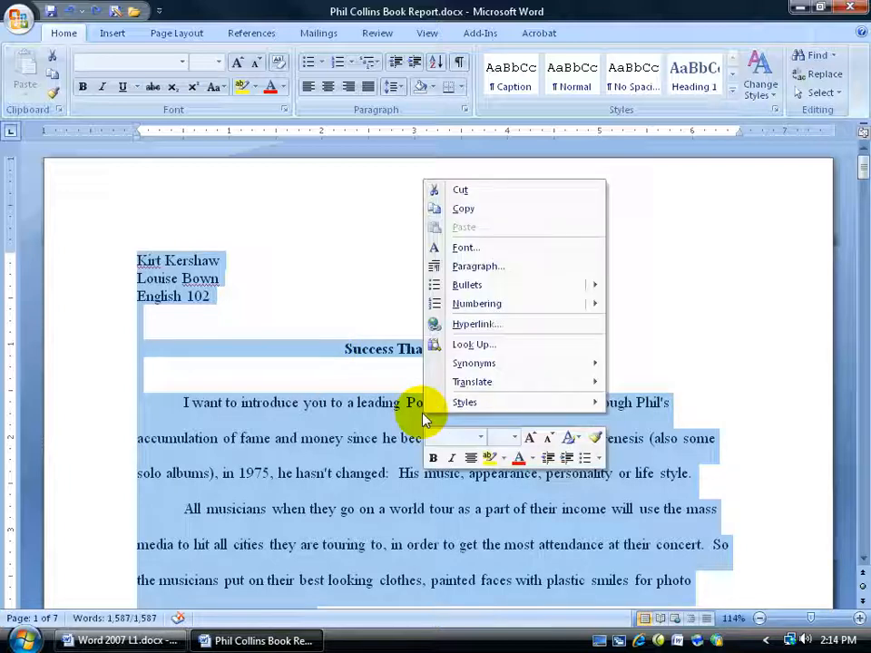
# - Try font size 15 on the entire document, undo the size change, and clear the selection
pyautogui.click(498, 438)
pyautogui.write('15')
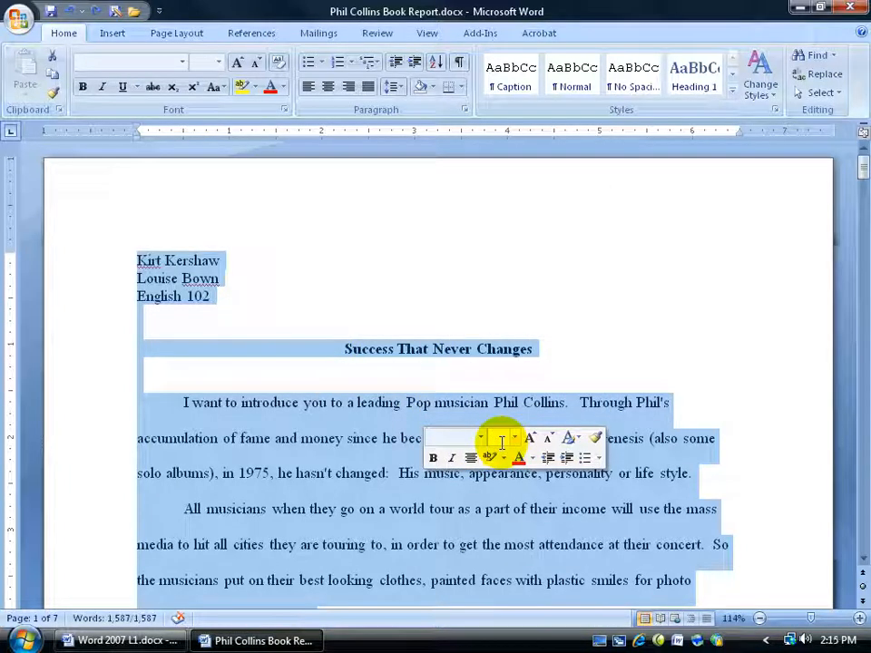
pyautogui.press('Return')
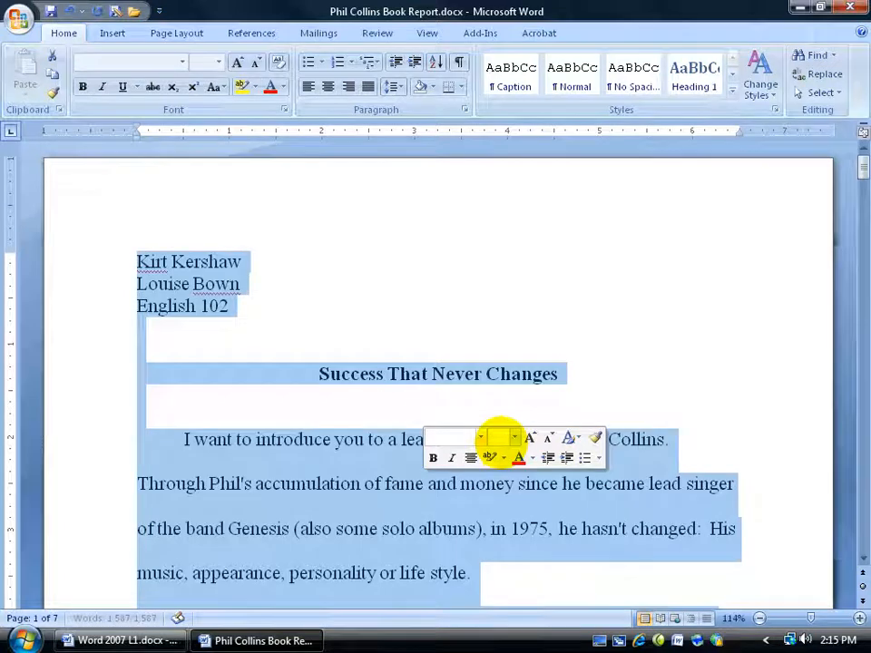
pyautogui.click(432, 403)
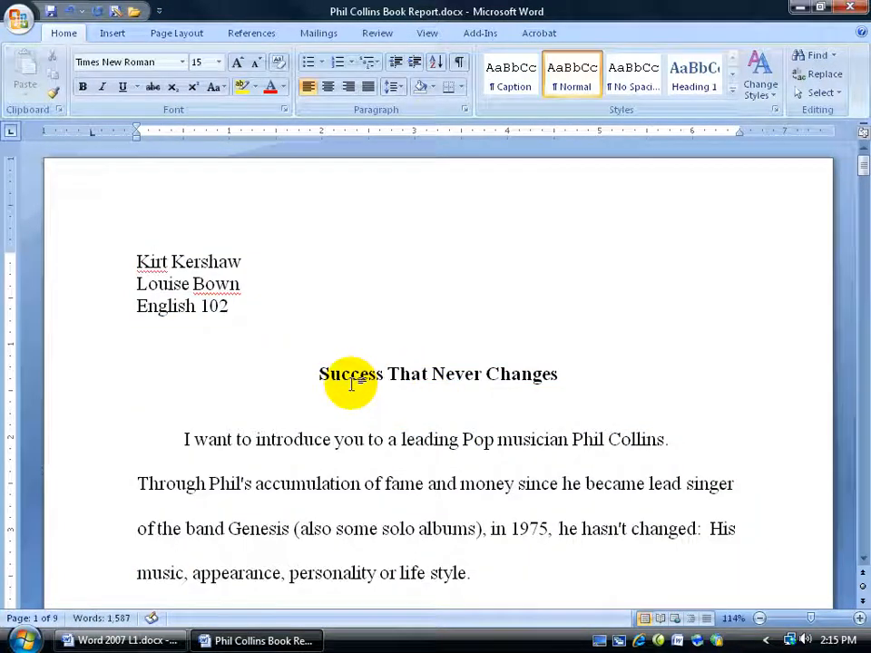
pyautogui.click(69, 11)
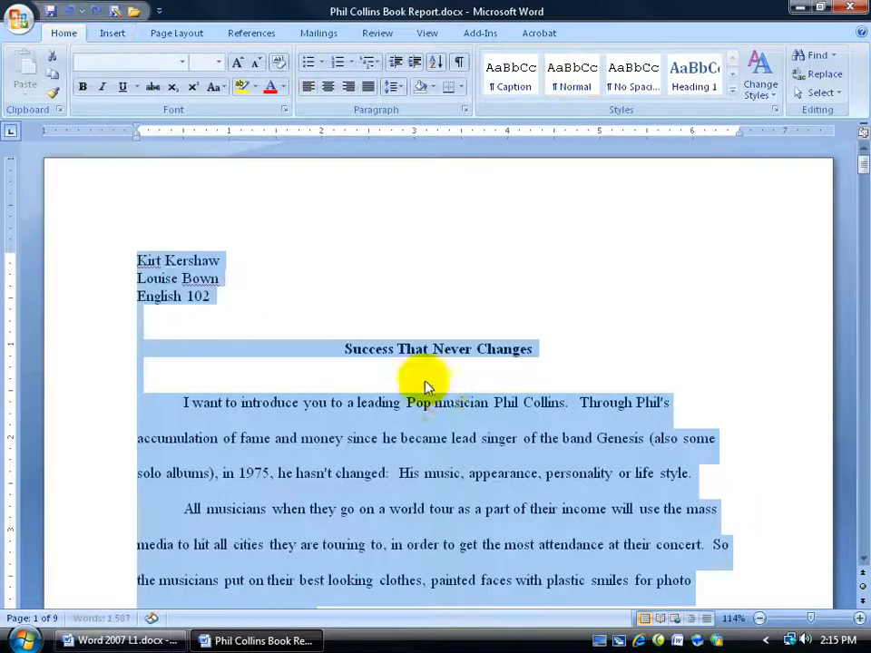
pyautogui.click(445, 395)
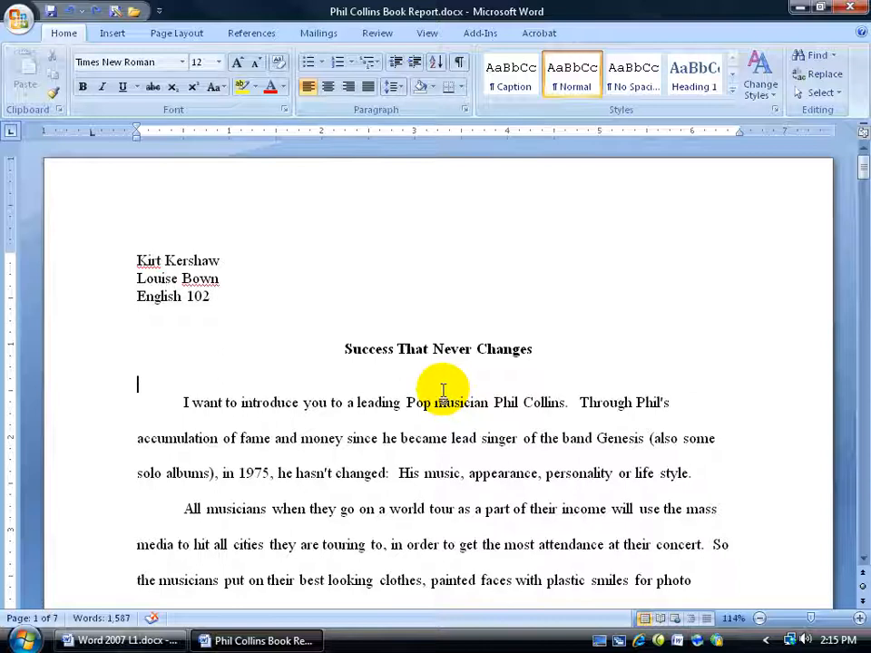
# - Select everything from the end of the second body paragraph back to the document's beginning, check the selected range, and clear the selection
pyautogui.scroll(-2, 445, 394)
pyautogui.scroll(1, 435, 400)
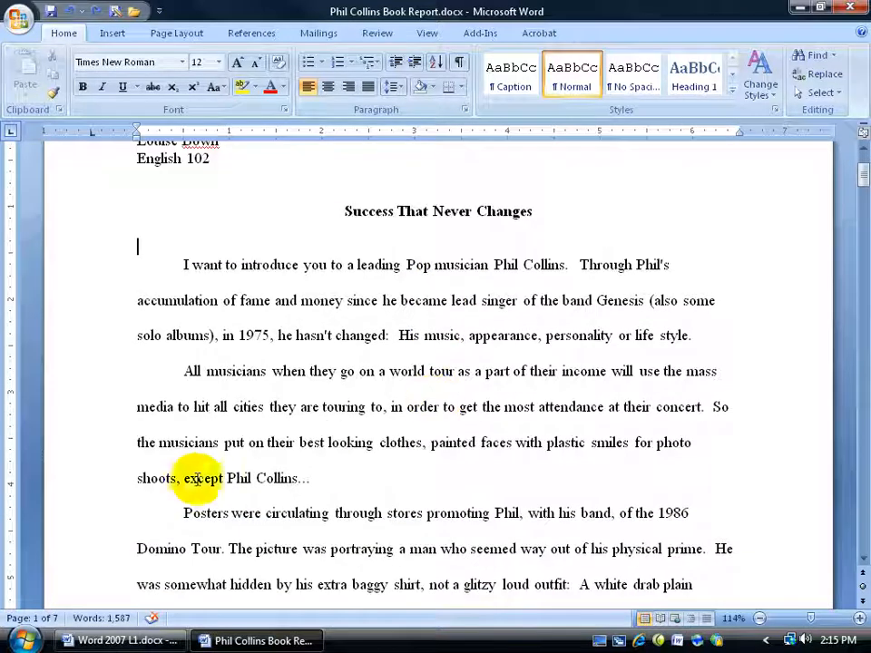
pyautogui.click(141, 480)
pyautogui.click(325, 480)
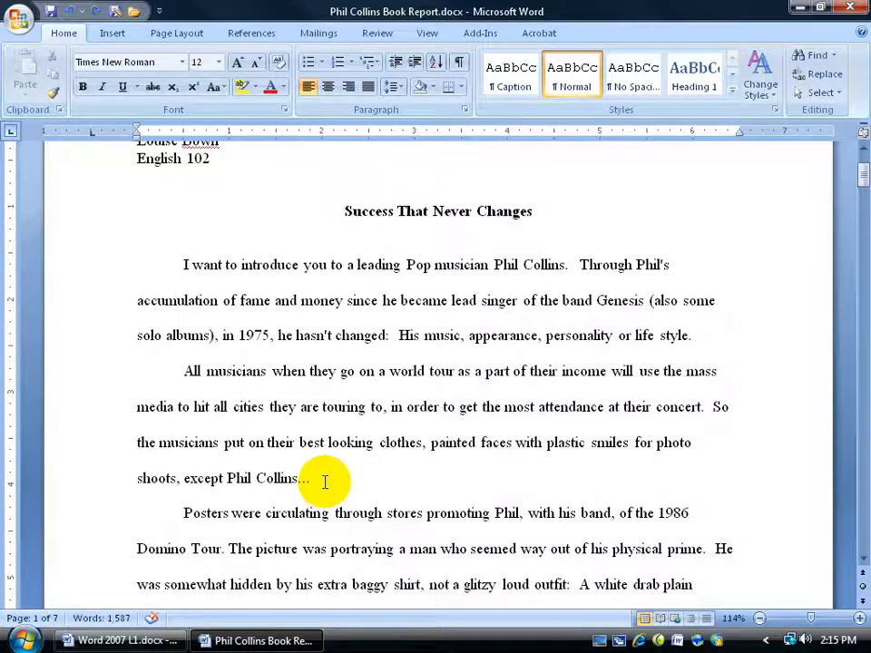
pyautogui.hotkey('ctrl', 'shift', 'Home')
pyautogui.scroll(-3, 329, 472)
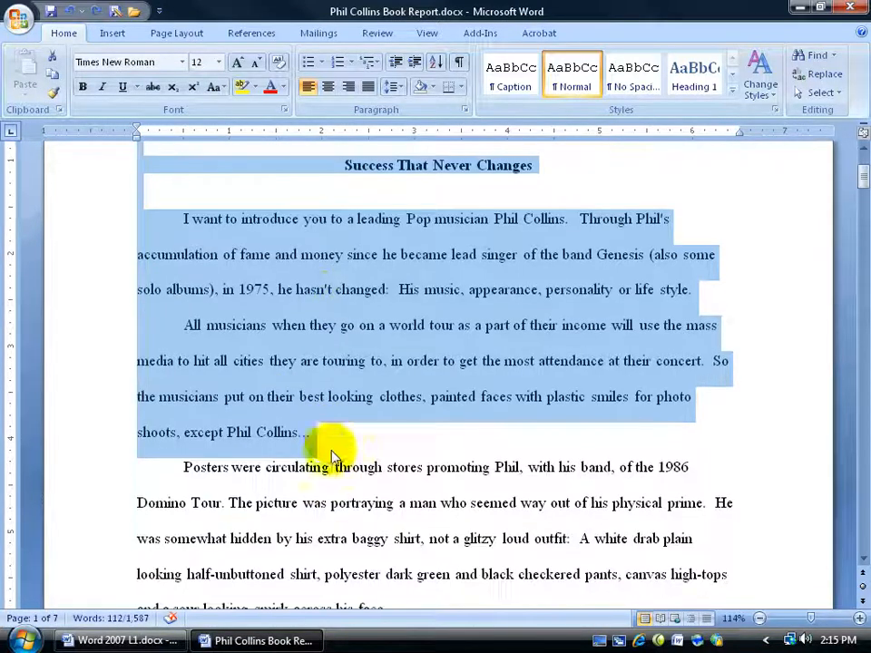
pyautogui.scroll(3, 331, 440)
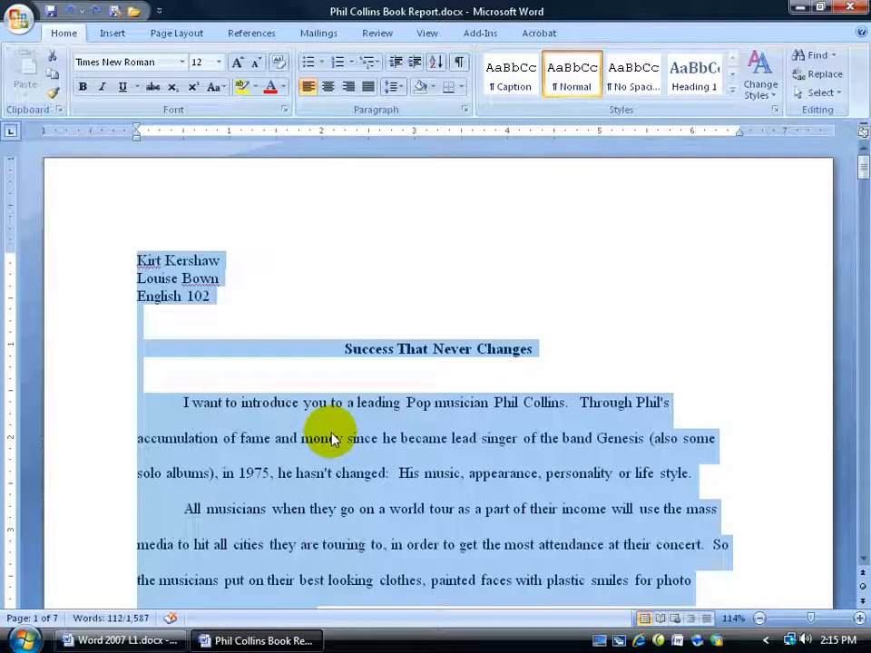
pyautogui.click(531, 399)
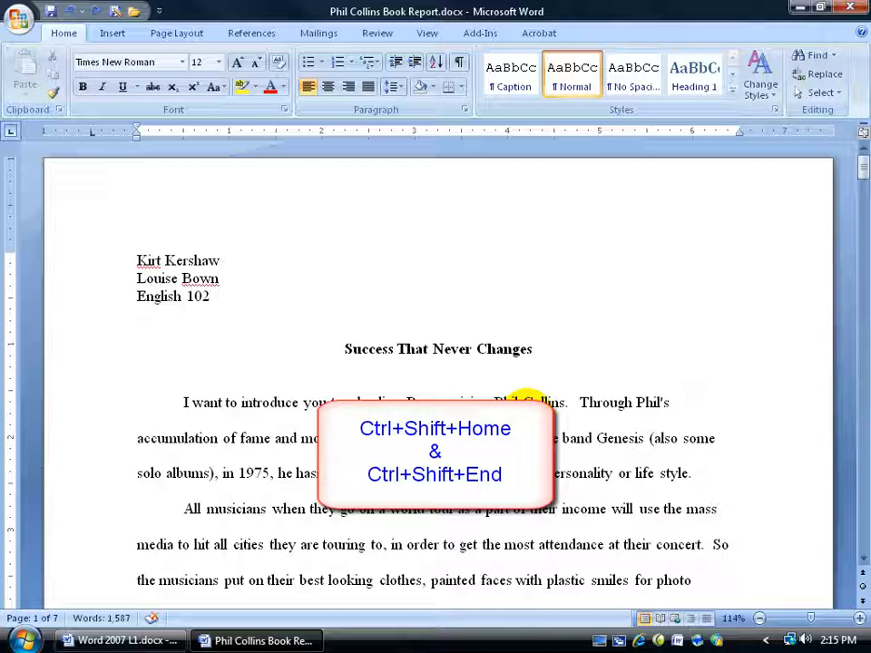
# - Select everything from the start of the "All musicians" paragraph to the document's end, and return the cursor to the document's beginning
pyautogui.scroll(-2, 530, 399)
pyautogui.click(182, 418)
pyautogui.hotkey('ctrl', 'shift', 'End')
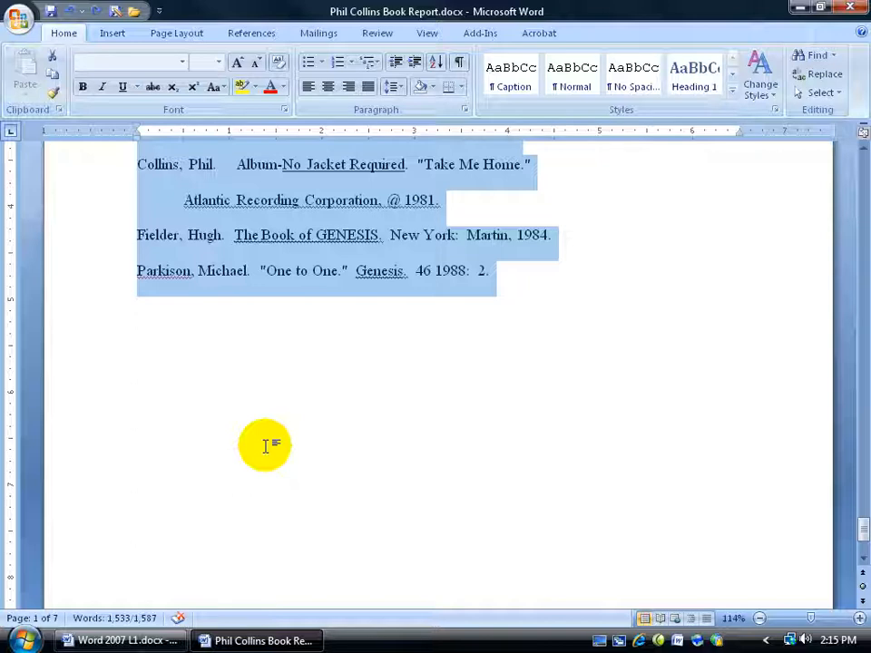
pyautogui.hotkey('ctrl', 'Home')
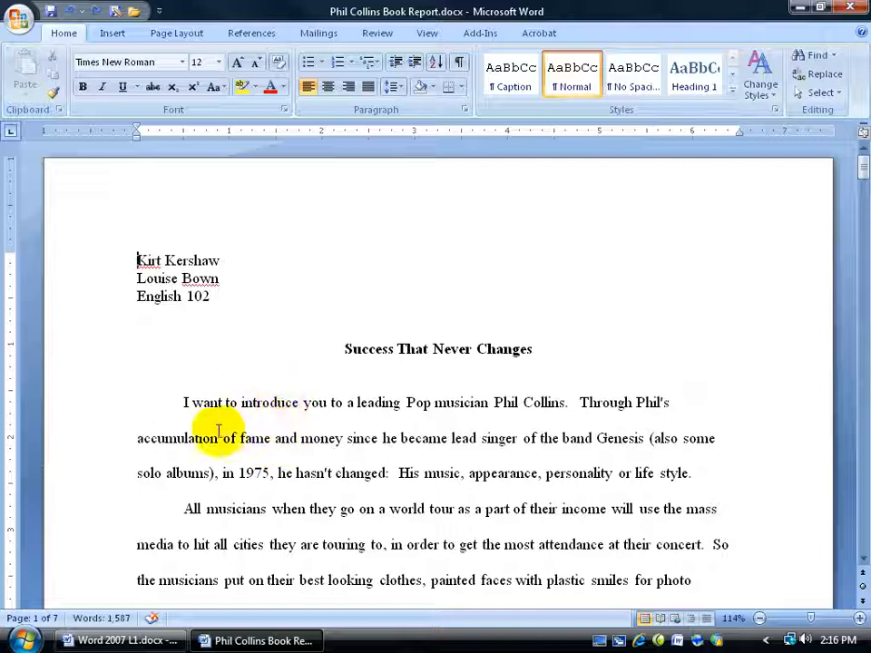
# - Select the opening paragraph's second line, extend the selection by whole lines into the next paragraph, and shrink it back upward
pyautogui.click(95, 444)
pyautogui.moveTo(95, 444); pyautogui.dragTo(95, 521)
pyautogui.moveTo(96, 520); pyautogui.dragTo(95, 459)
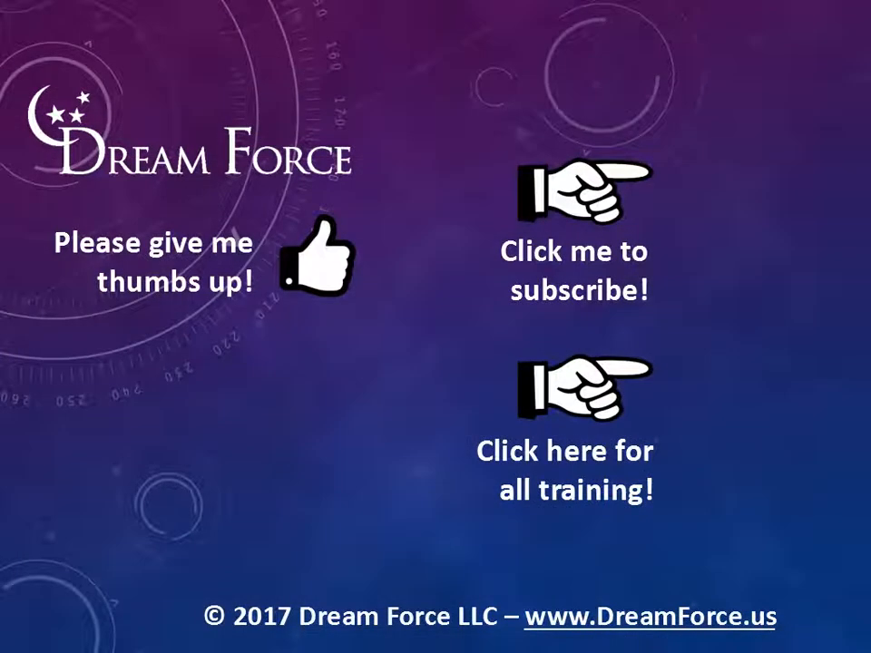